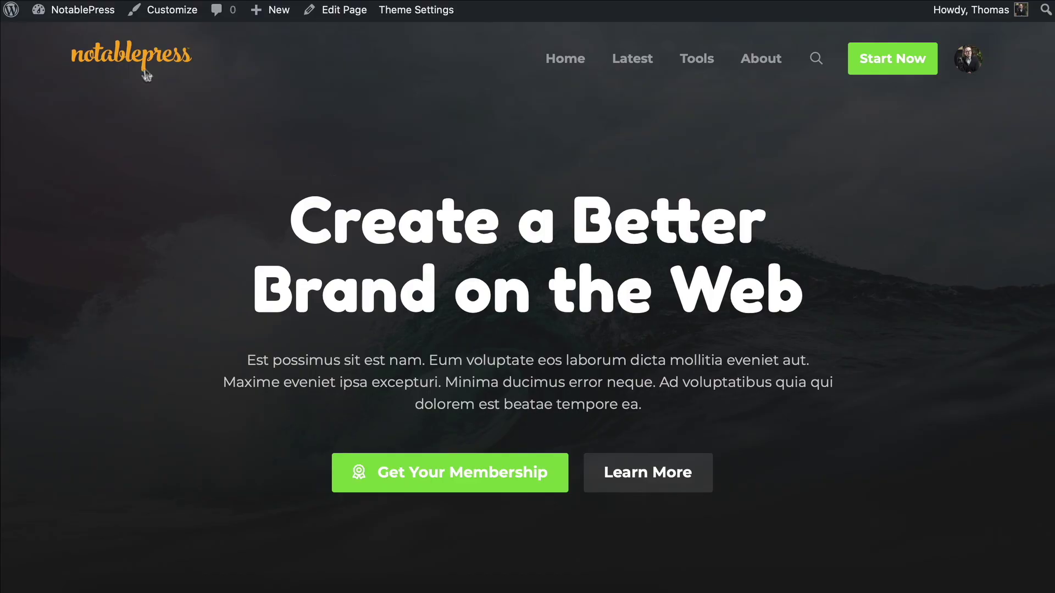
Go from the front end through the Dashboard and Plugins list to the Add Plugins page.
click(81, 10)
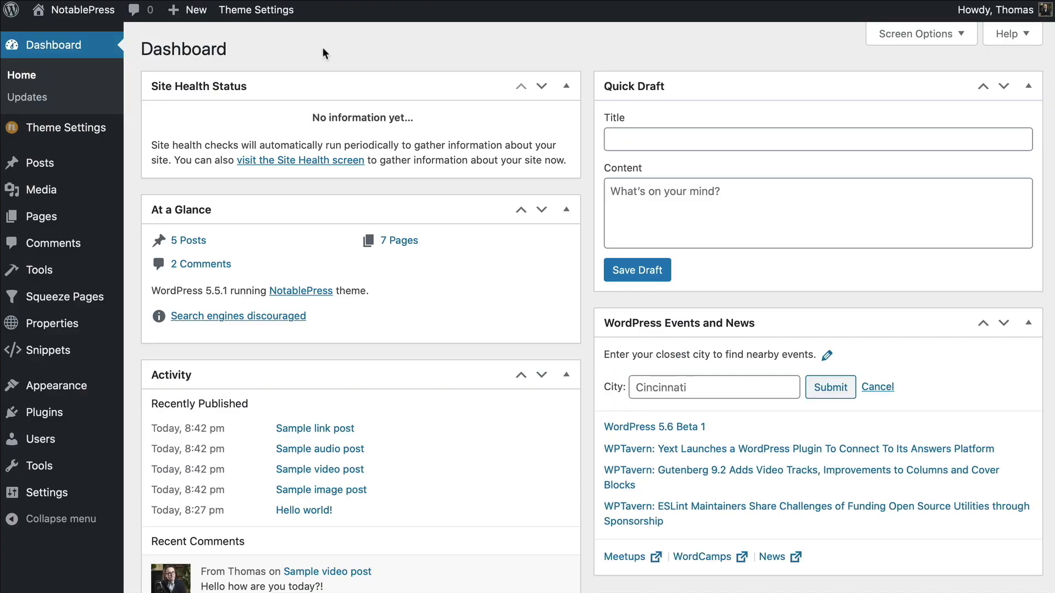
scroll(658, 321, down, 4)
scroll(655, 319, up, 4)
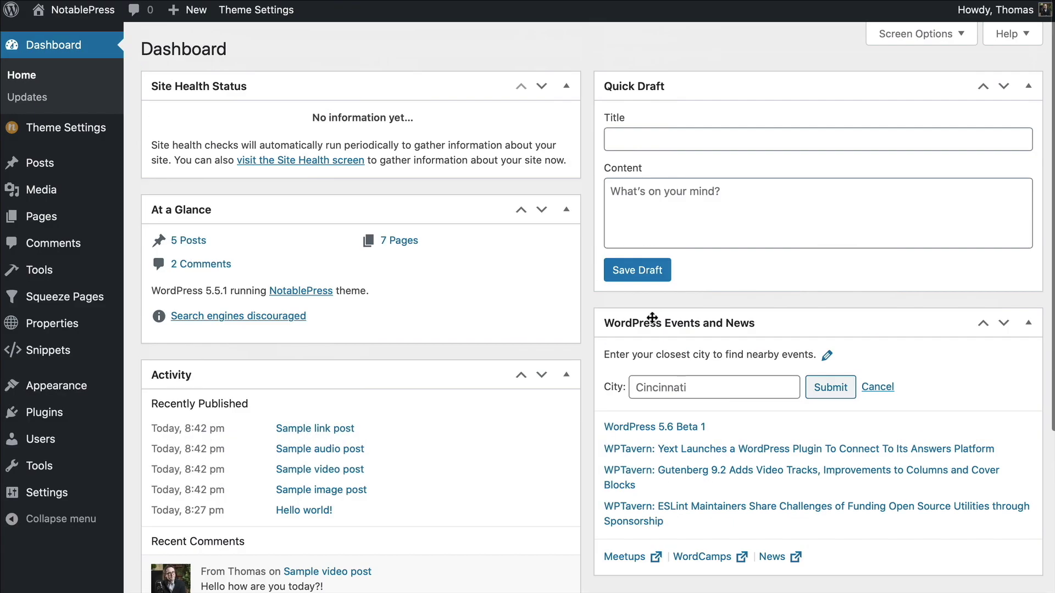
mouse_move(44, 349)
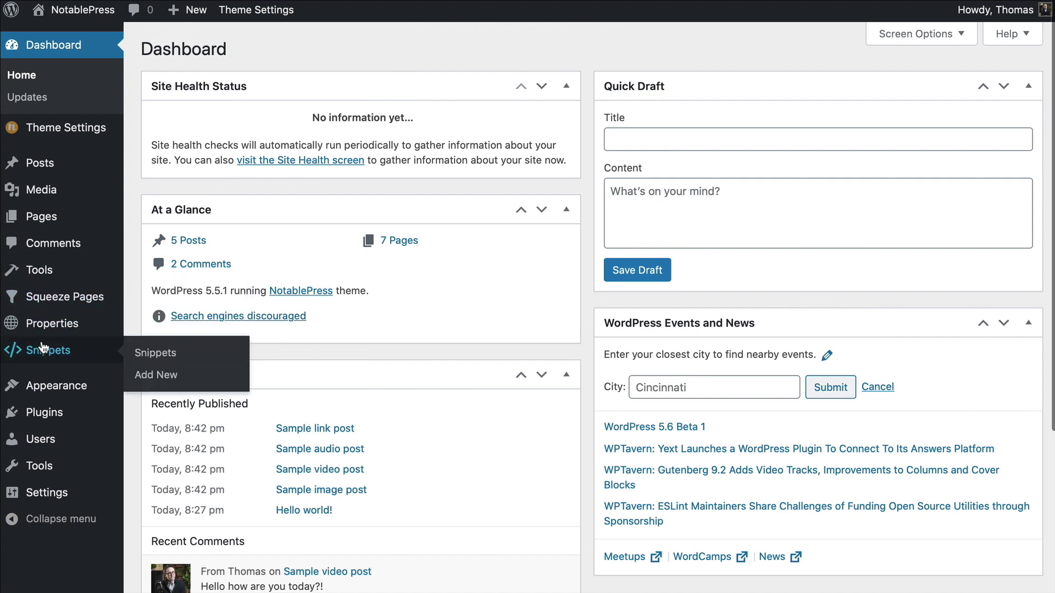
click(73, 418)
click(896, 78)
click(236, 55)
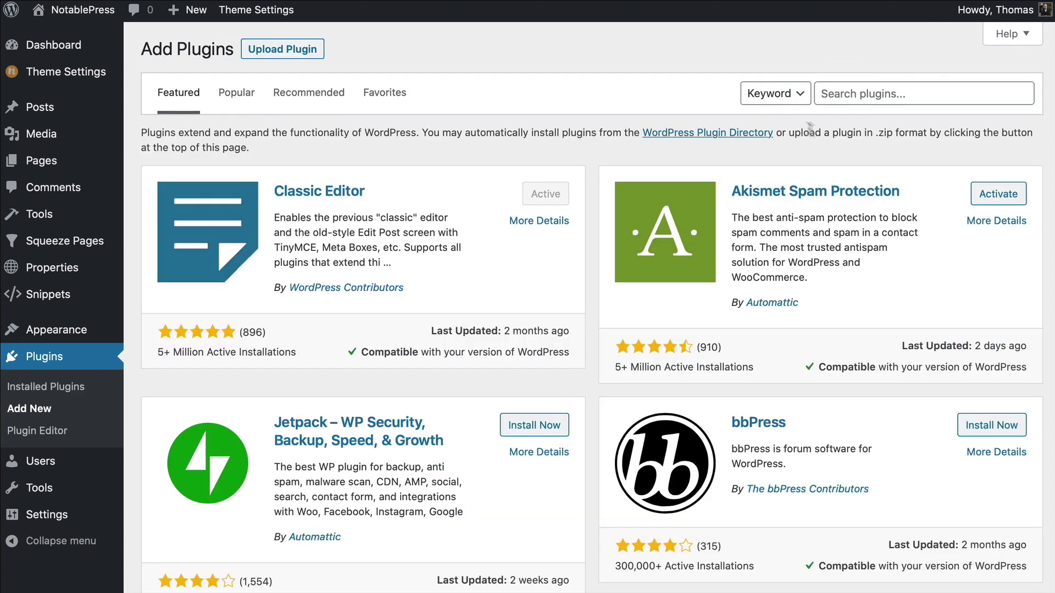
click(871, 98)
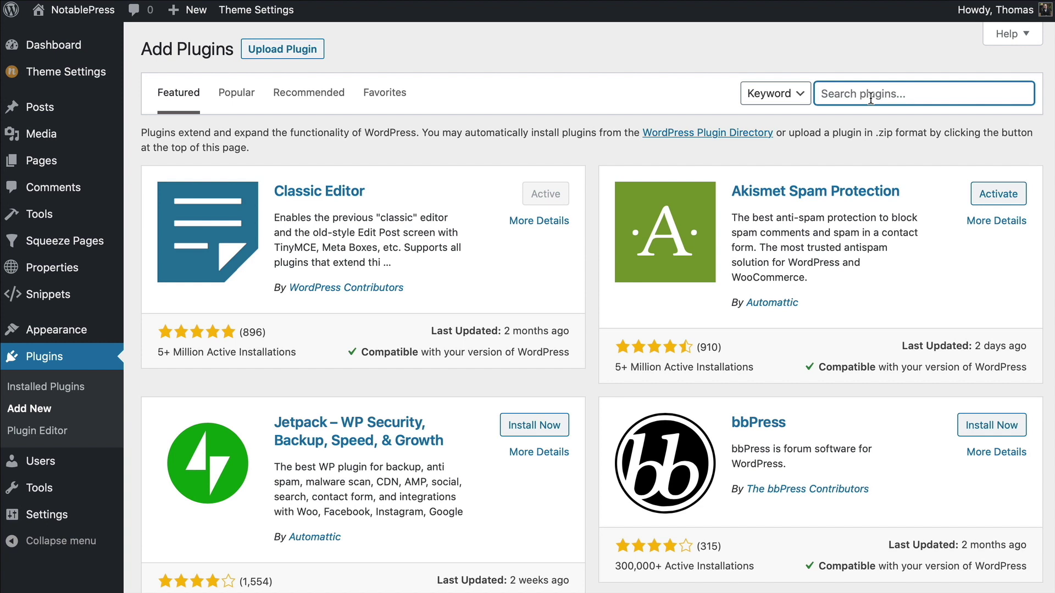
Search the plugin directory for 'wp', then install and activate WP Mail SMTP by WPForms.
text(wp mail)
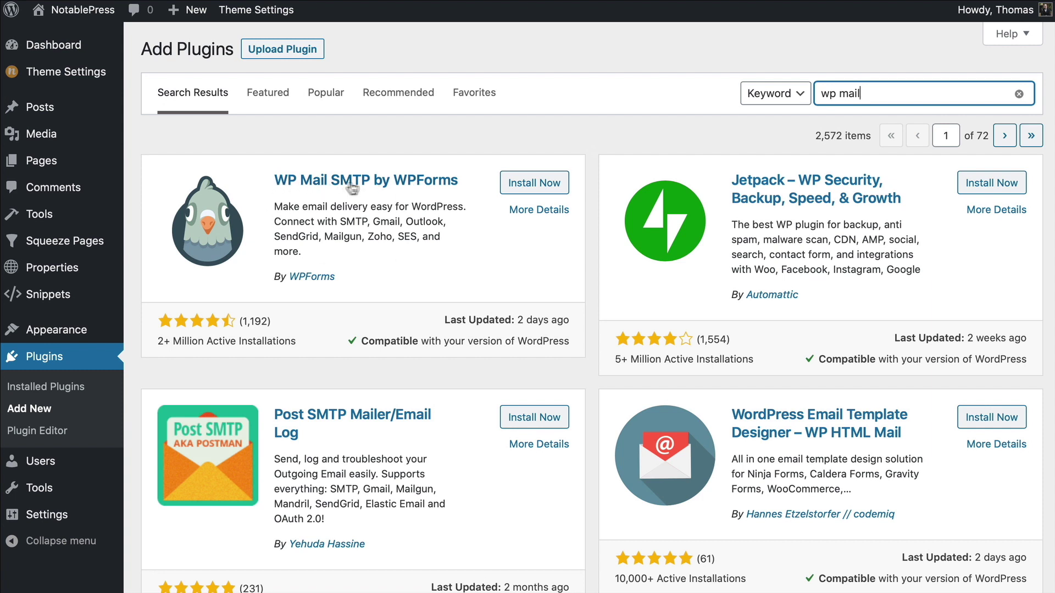
click(545, 187)
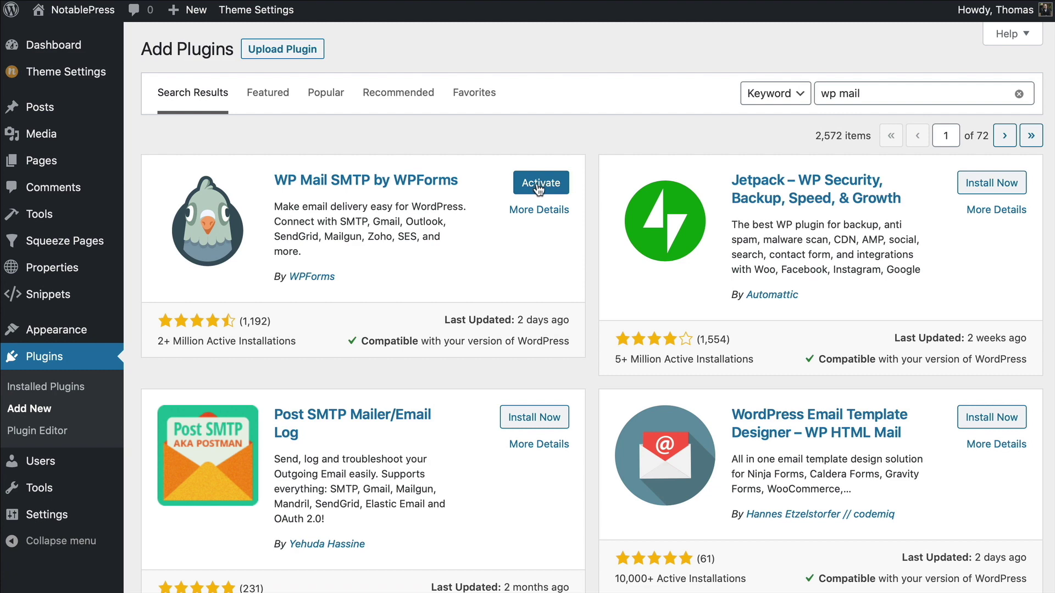
click(539, 185)
scroll(396, 299, down, 12)
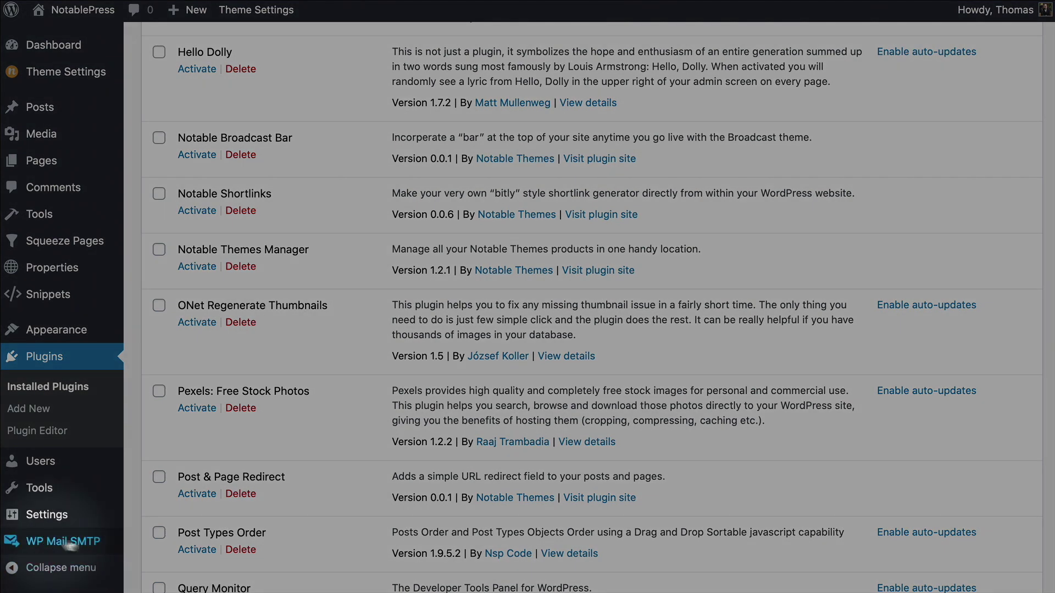
In WP Mail SMTP Settings, choose Sendinblue under Mailer.
mouse_move(56, 545)
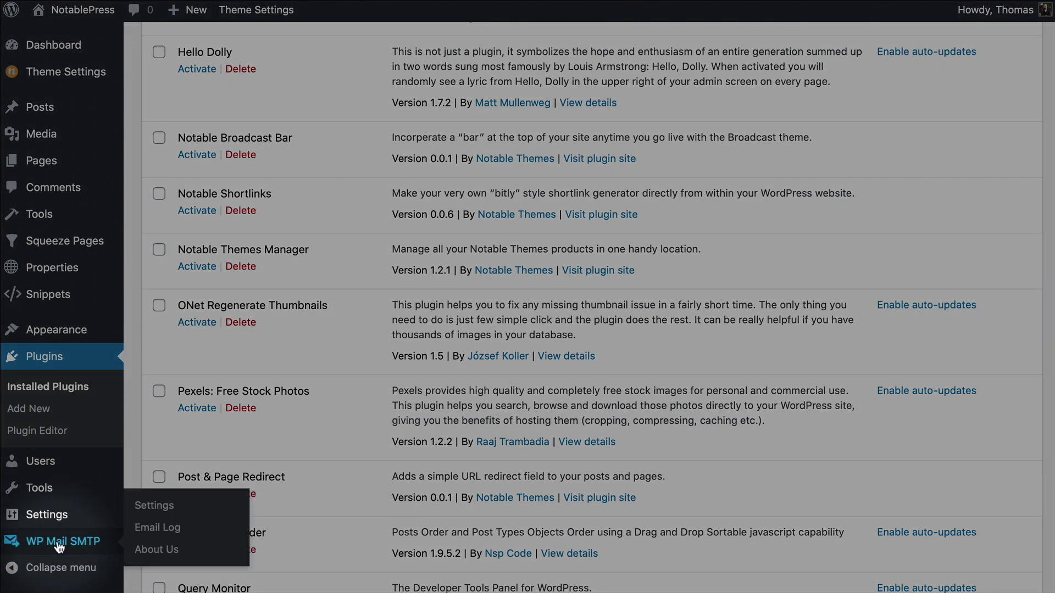
click(59, 543)
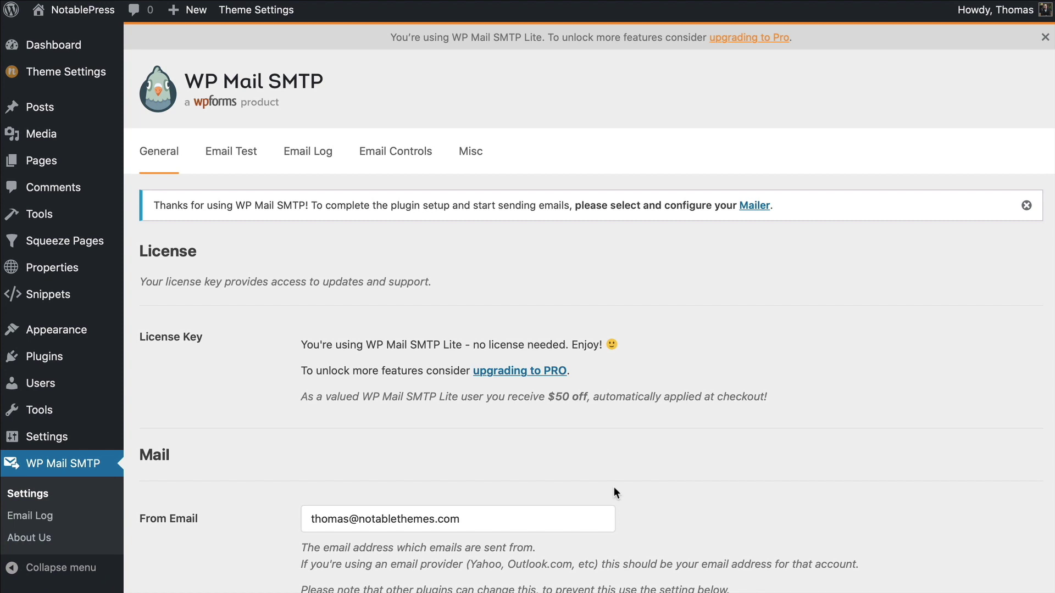
scroll(726, 409, down, 11)
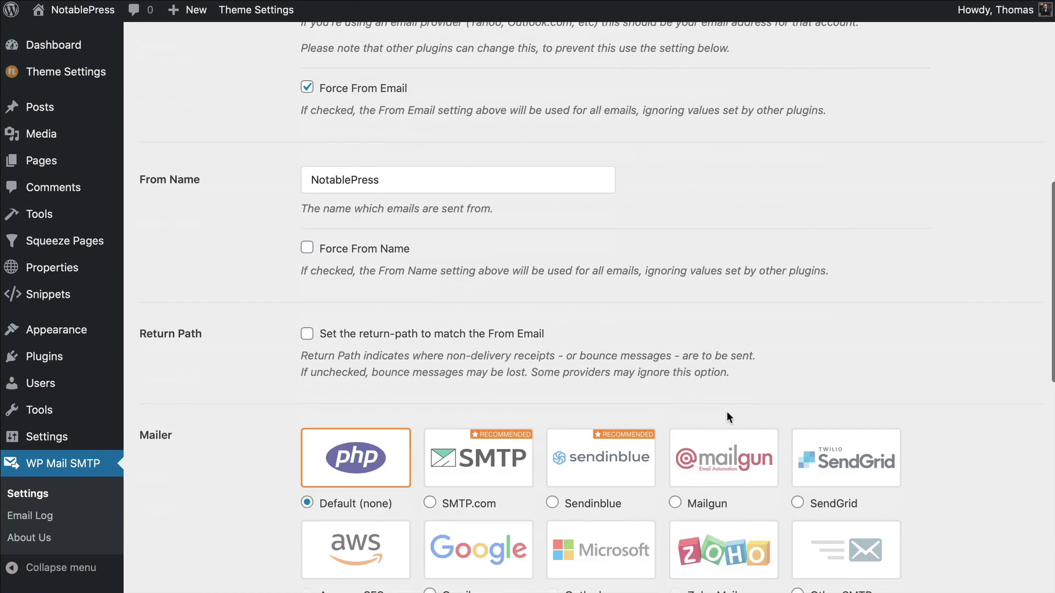
scroll(727, 413, down, 3)
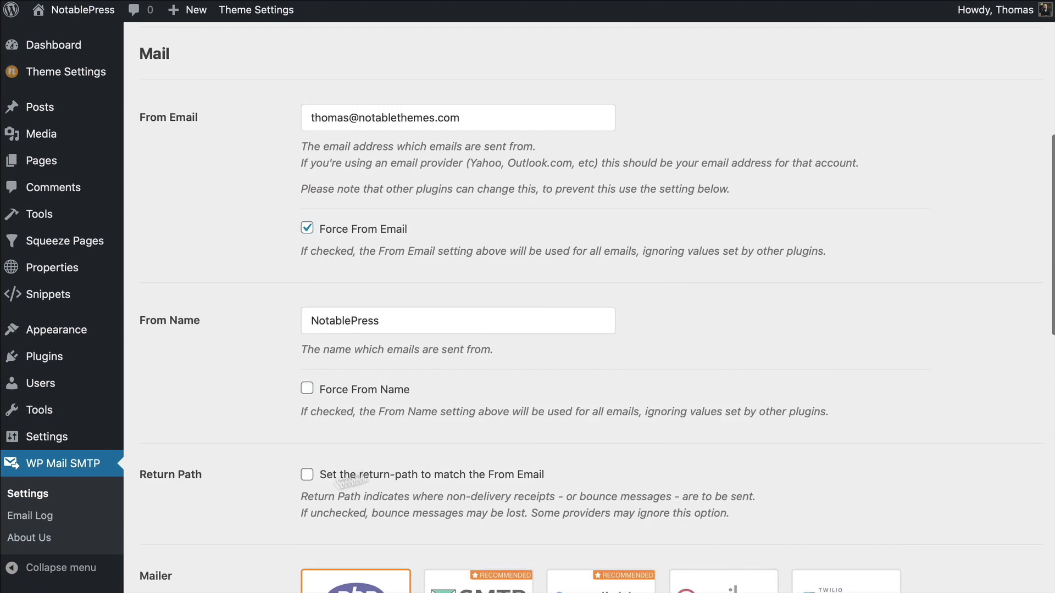
scroll(581, 443, down, 5)
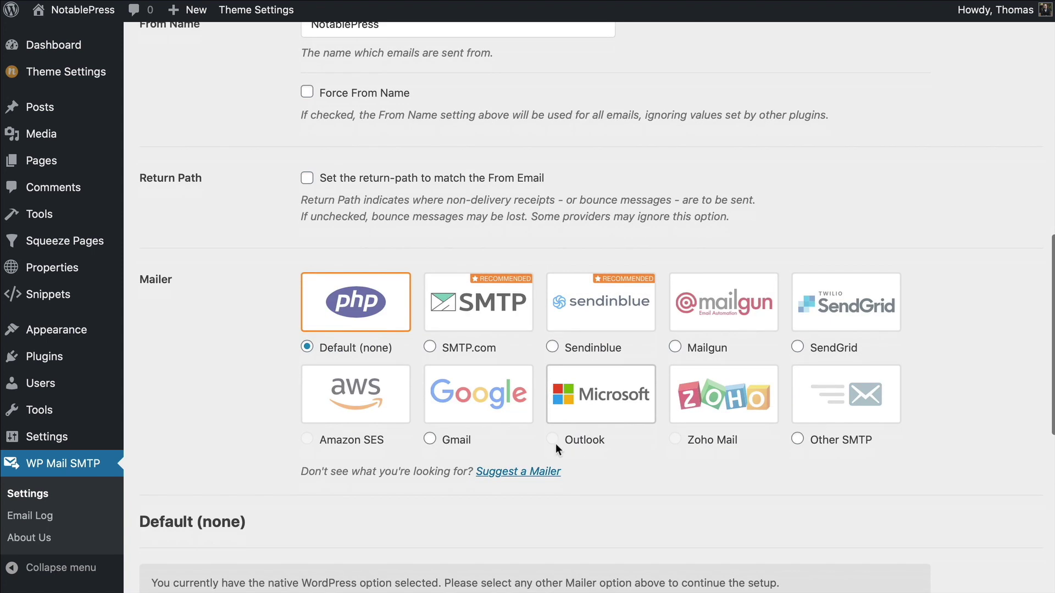
click(620, 311)
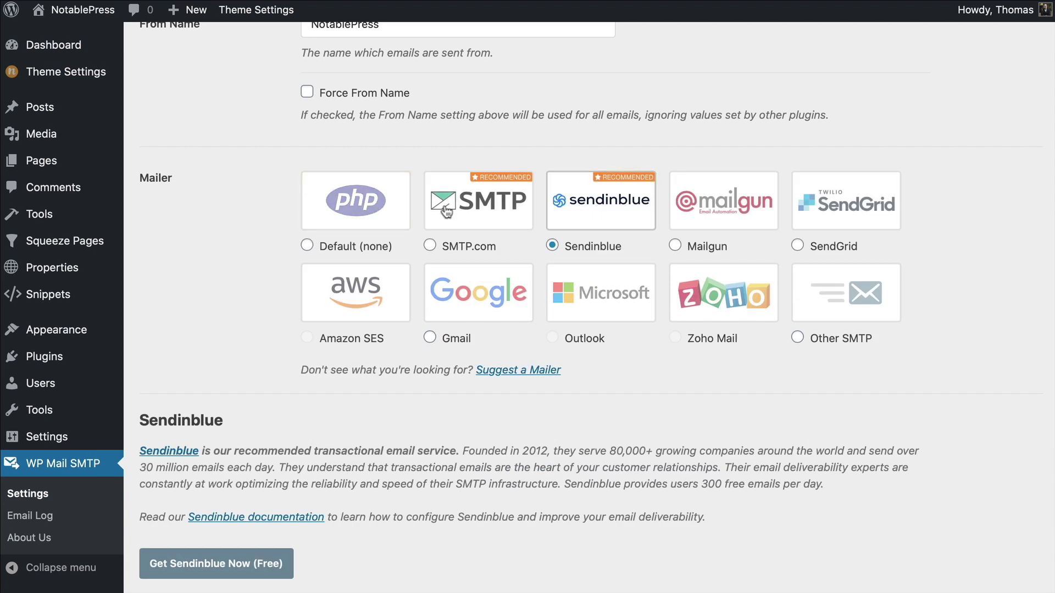
scroll(724, 220, up, 1)
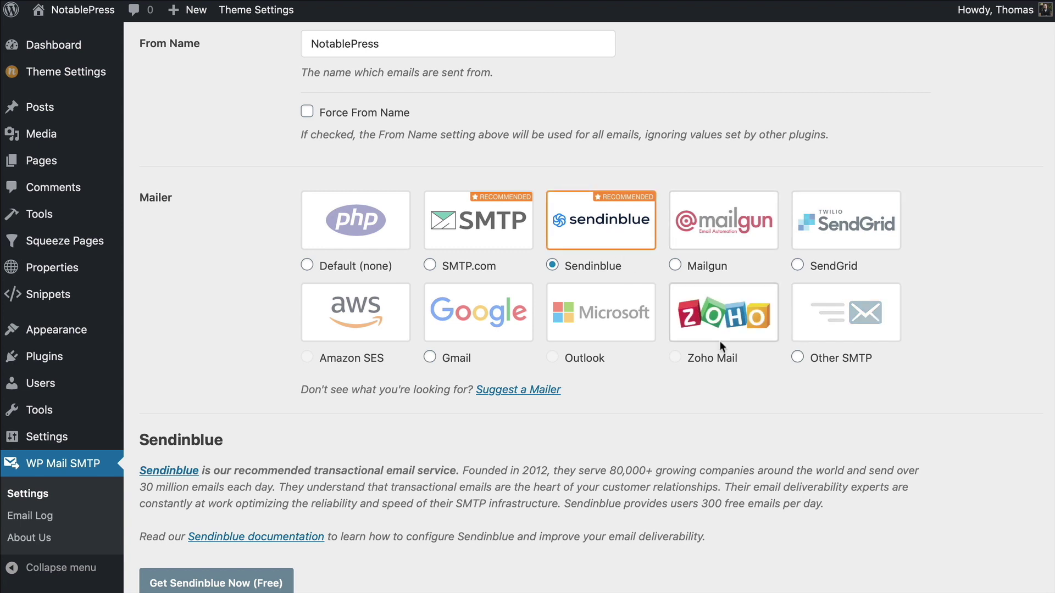
scroll(715, 364, down, 2)
Follow 'Get Sendinblue Now (Free)' and sign up free to reach the Sendinblue dashboard.
scroll(548, 308, down, 1)
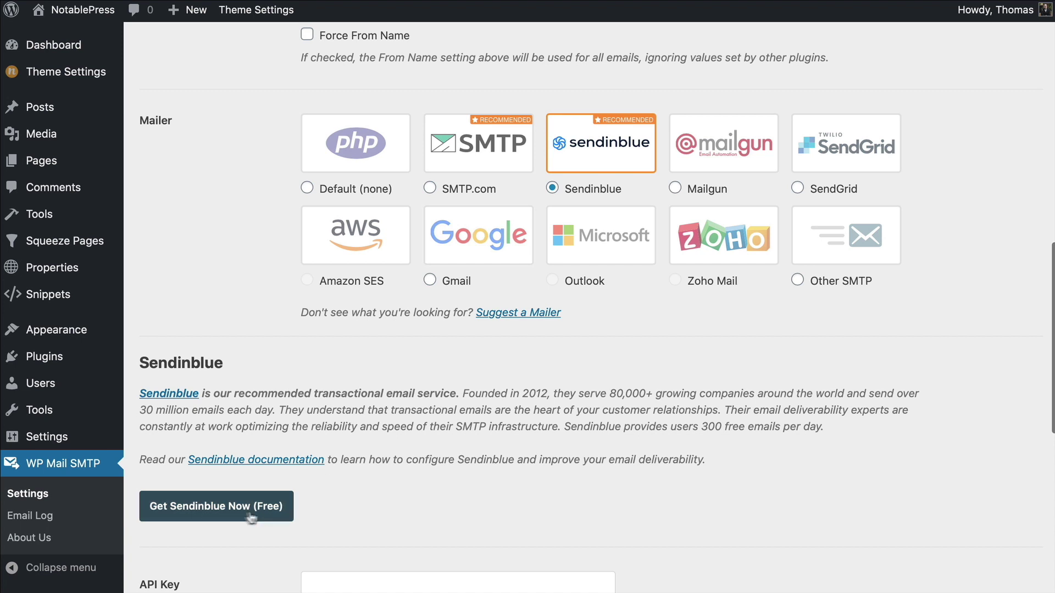
click(217, 516)
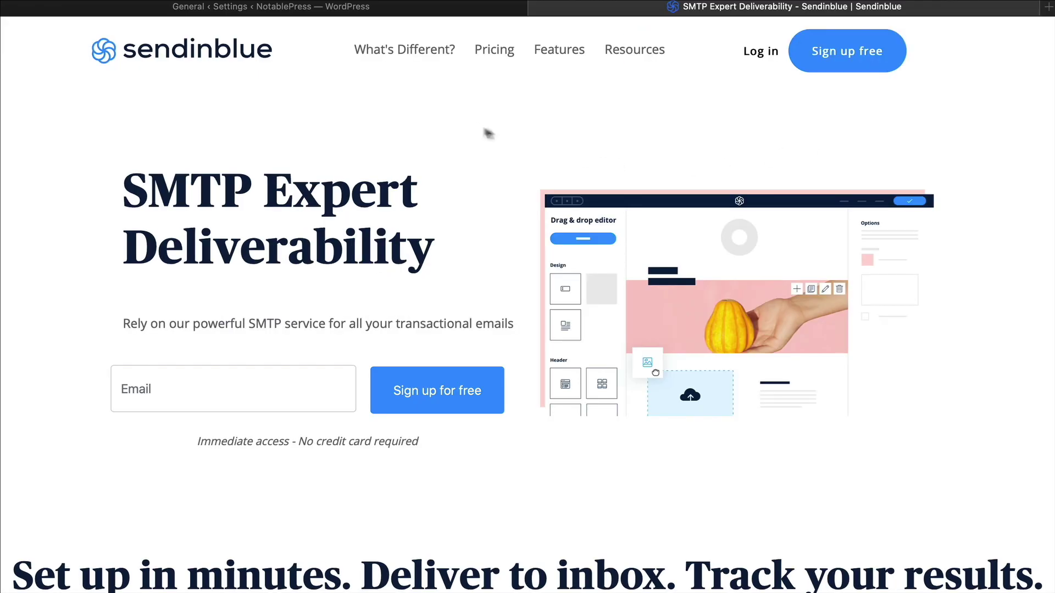
click(835, 55)
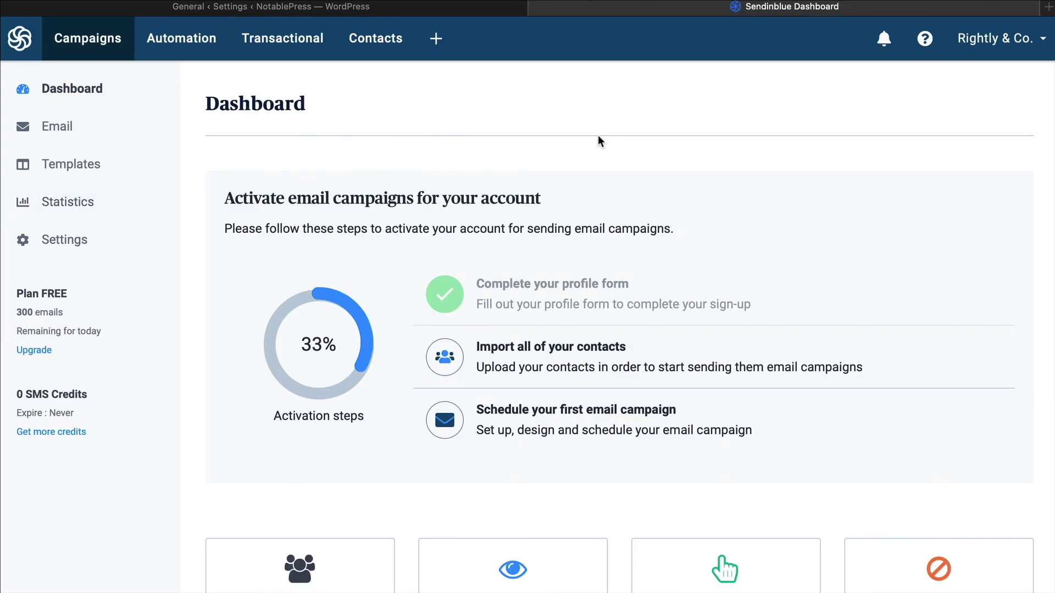
Back in the WordPress tab, paste the Sendinblue v3 API key into API Key and save.
click(413, 9)
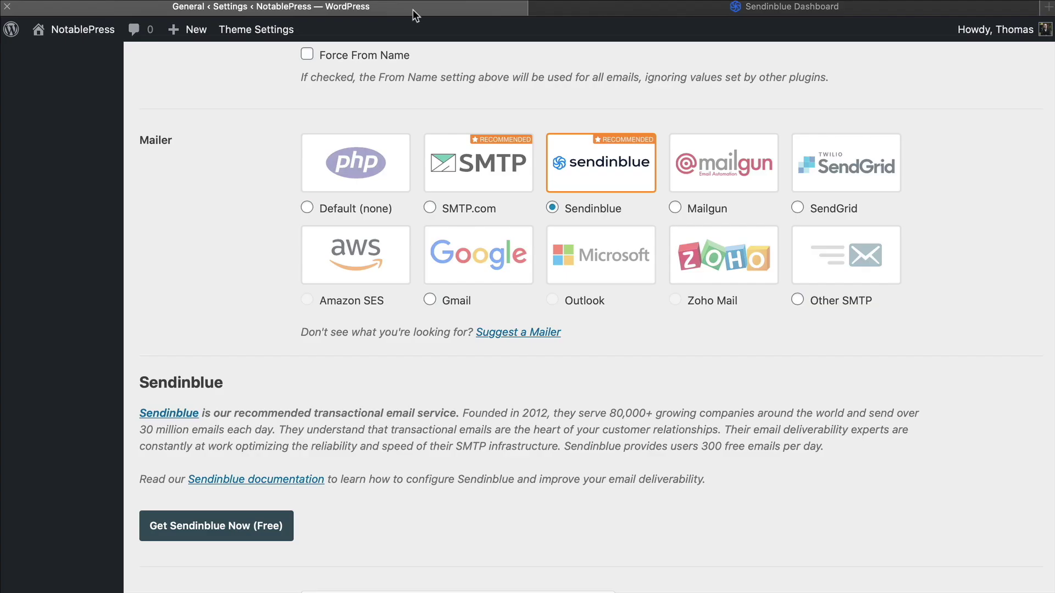
scroll(483, 392, down, 3)
scroll(481, 387, down, 3)
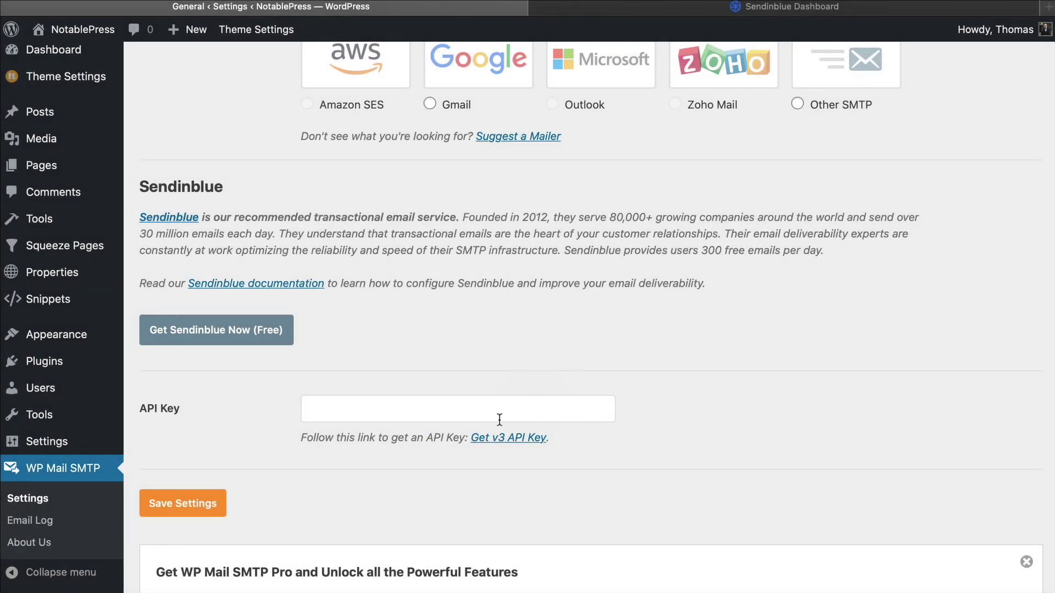
click(499, 419)
key(super+v)
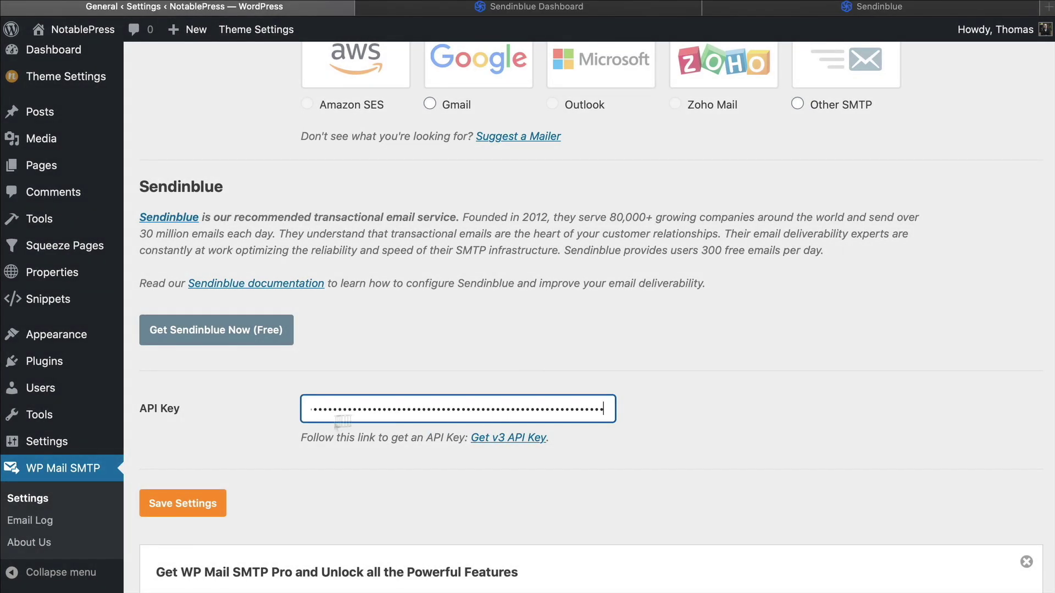
scroll(225, 522, down, 1)
click(220, 475)
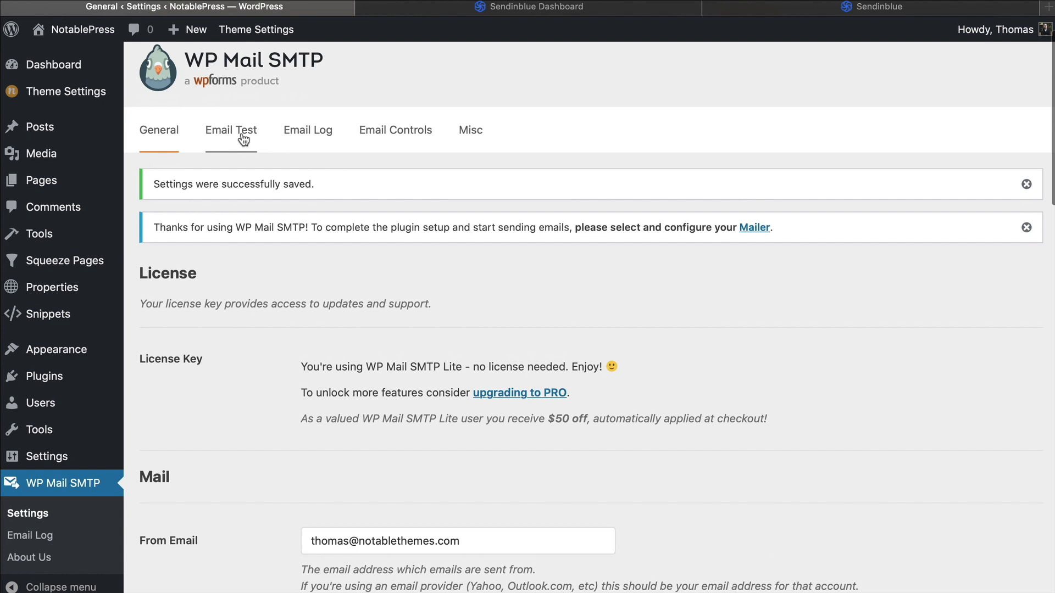
On the Email Test tab, change the Send To address's domain to rightly.co.
click(242, 140)
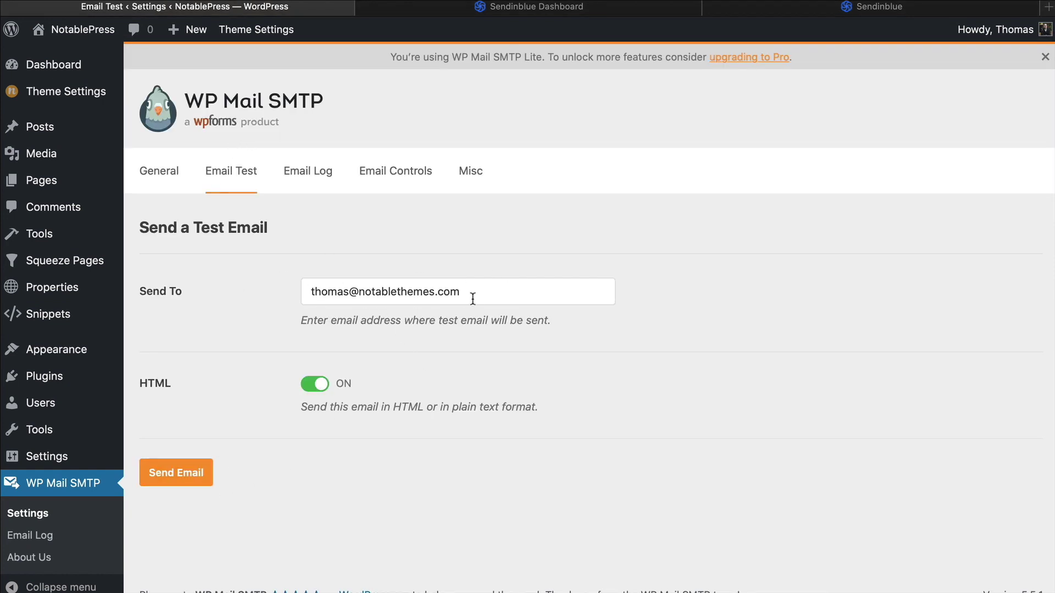
drag(469, 297, 261, 278)
click(329, 498)
click(394, 297)
key(super+a)
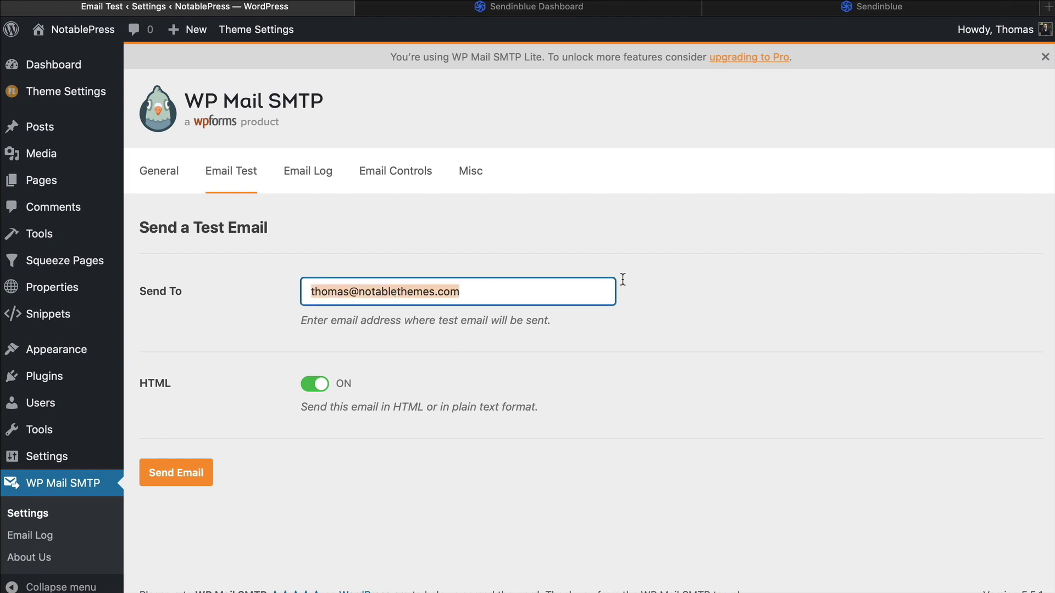
key(Right)
key(alt+shift+Left)
key(alt+shift+Left)
text(rightly.co)
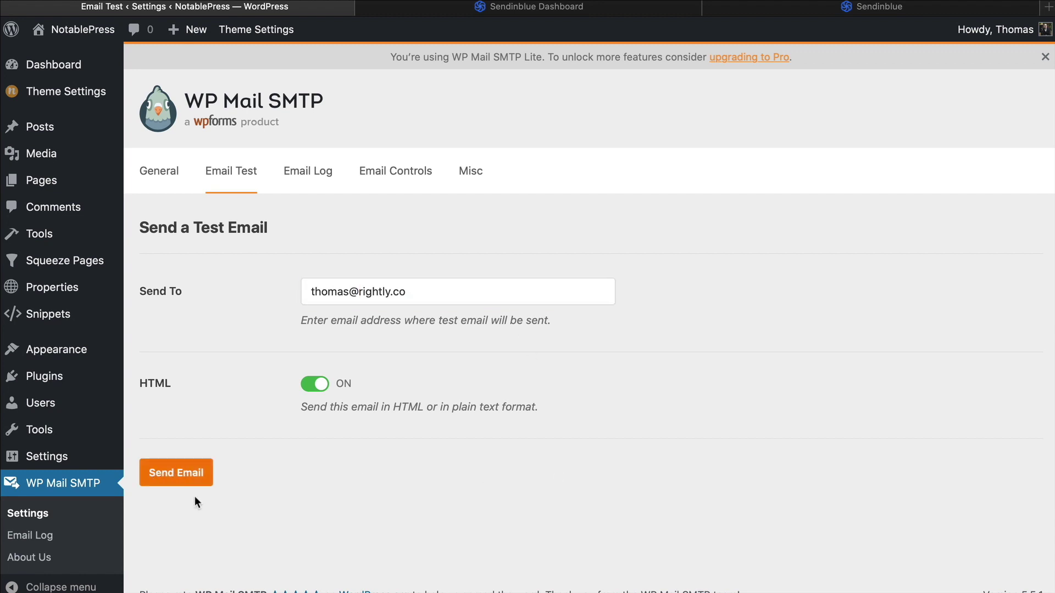
Send the test email, review the received 'Congrats' message in the mail app, then close it.
click(196, 486)
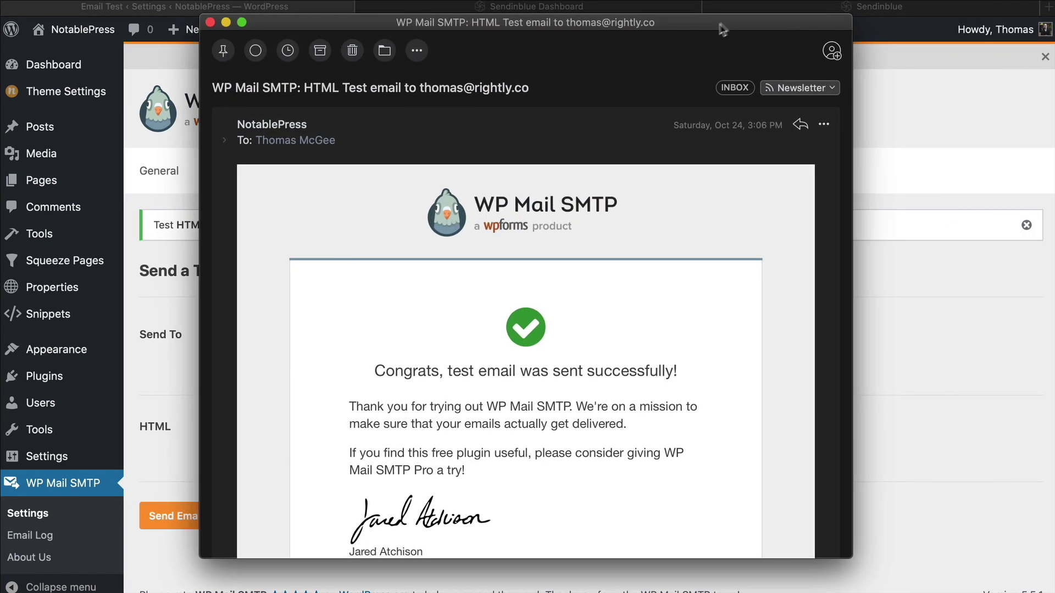
scroll(674, 270, down, 10)
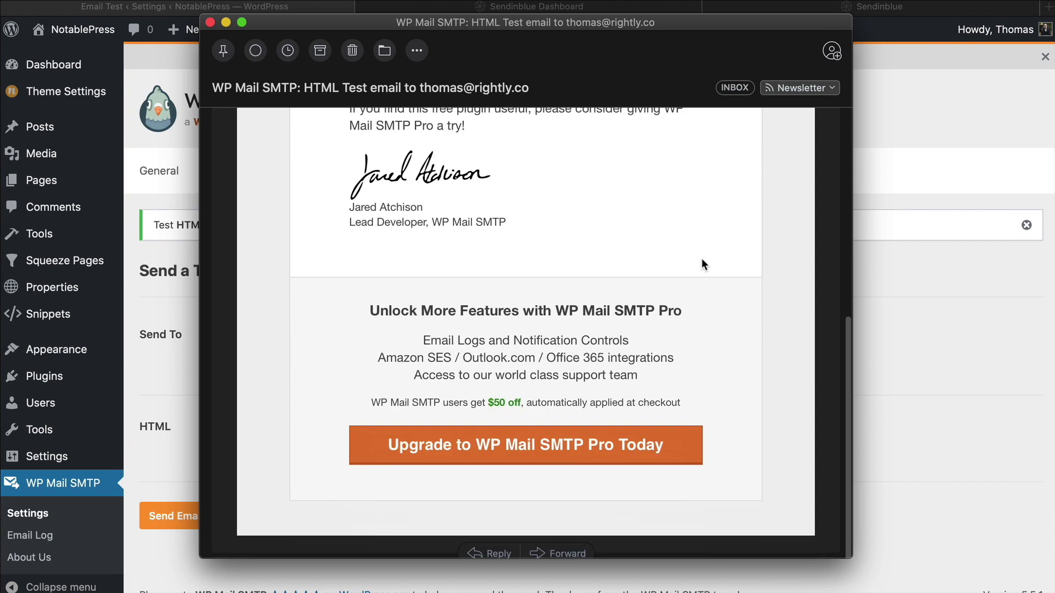
scroll(702, 264, up, 15)
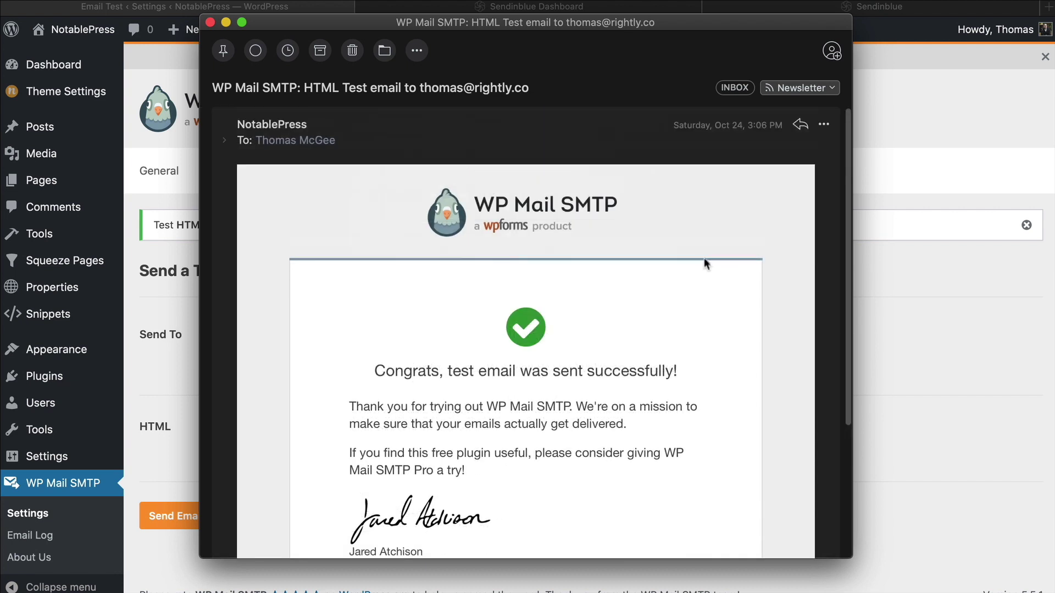
click(210, 22)
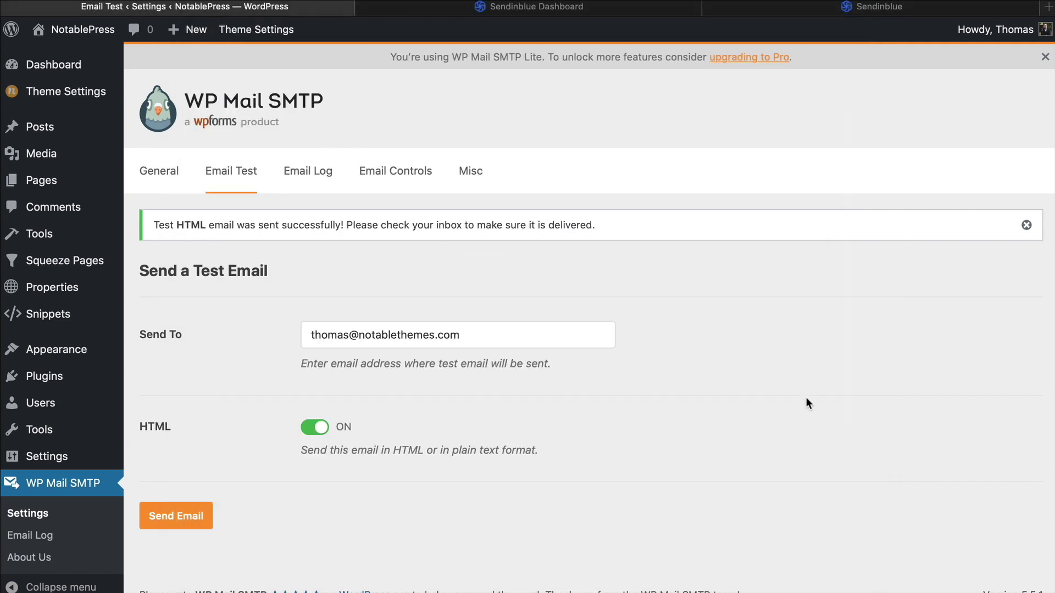